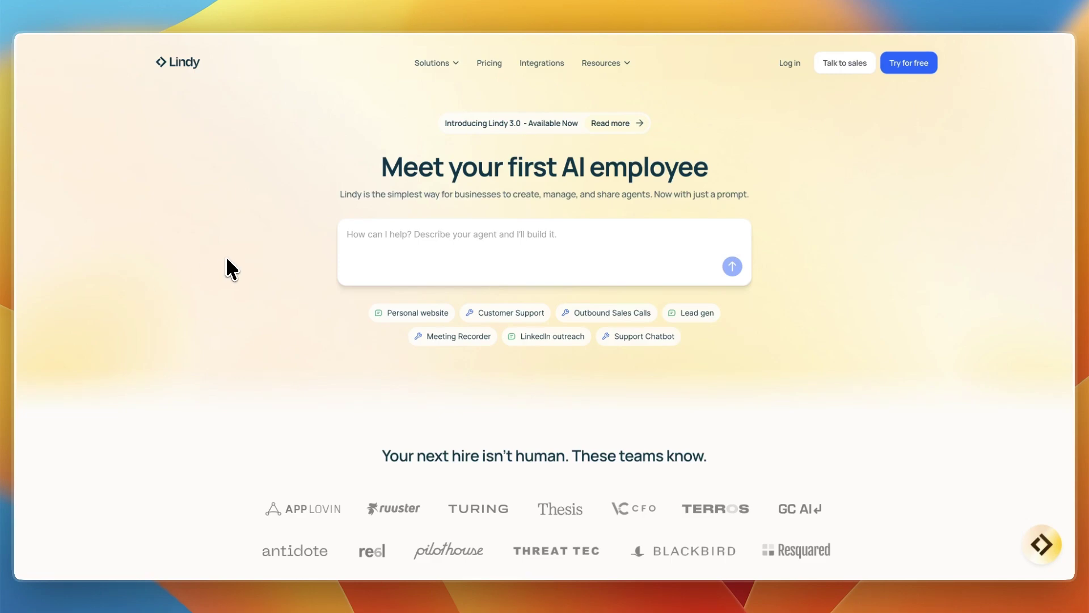
Glance at the n8n homepage, then return to the Lindy homepage and its AI agent prompt box
key("ctrl+Tab")
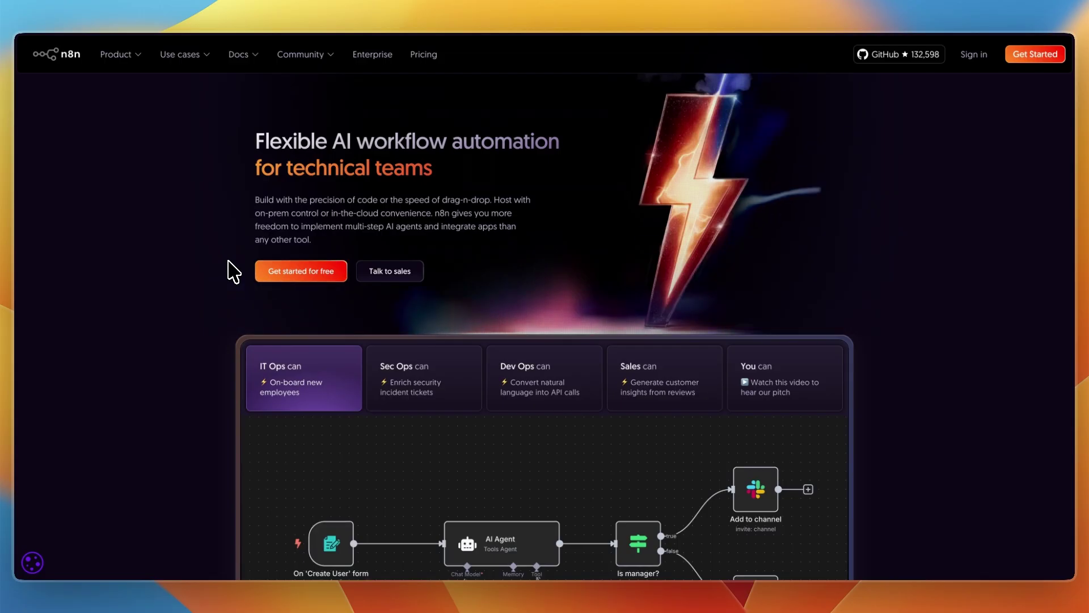
key("ctrl+Tab")
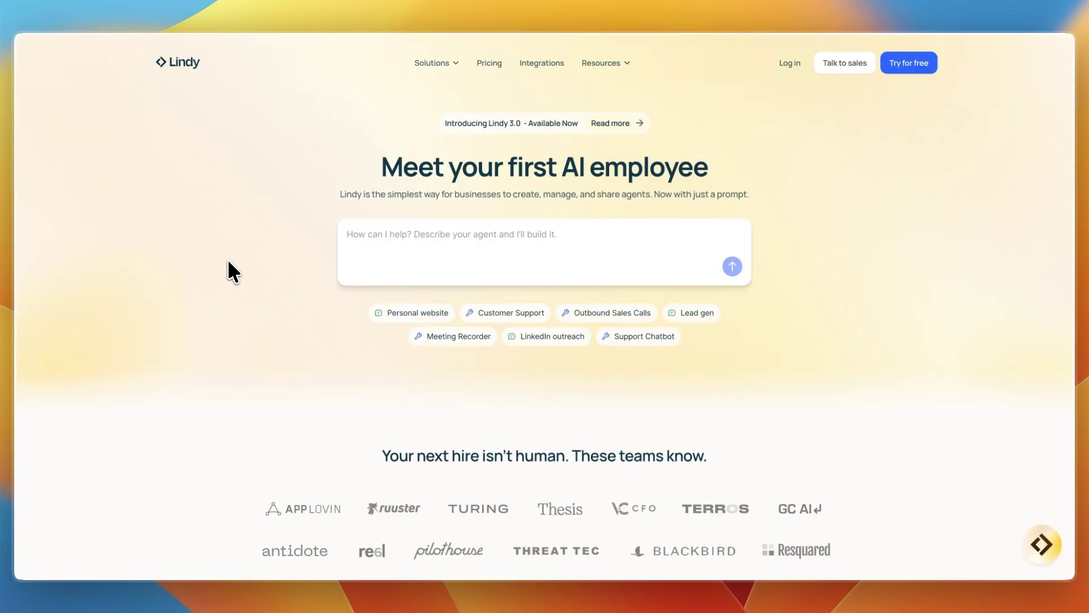
Bring the n8n homepage with its AI workflow automation hero back into view
key("ctrl+Tab")
scroll(227, 259, "down", 2)
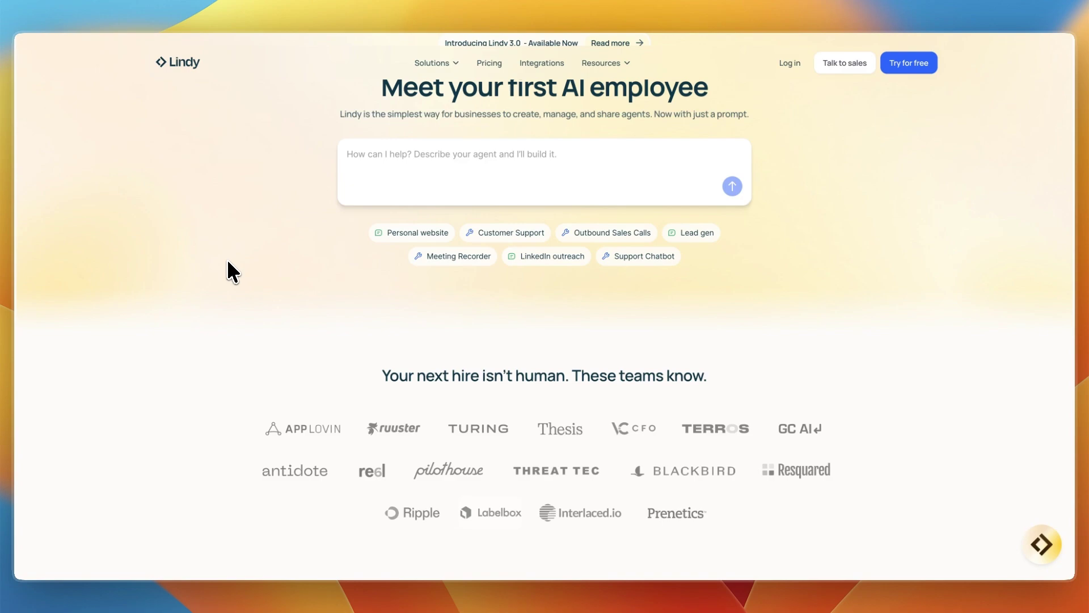
scroll(227, 271, "down", 1)
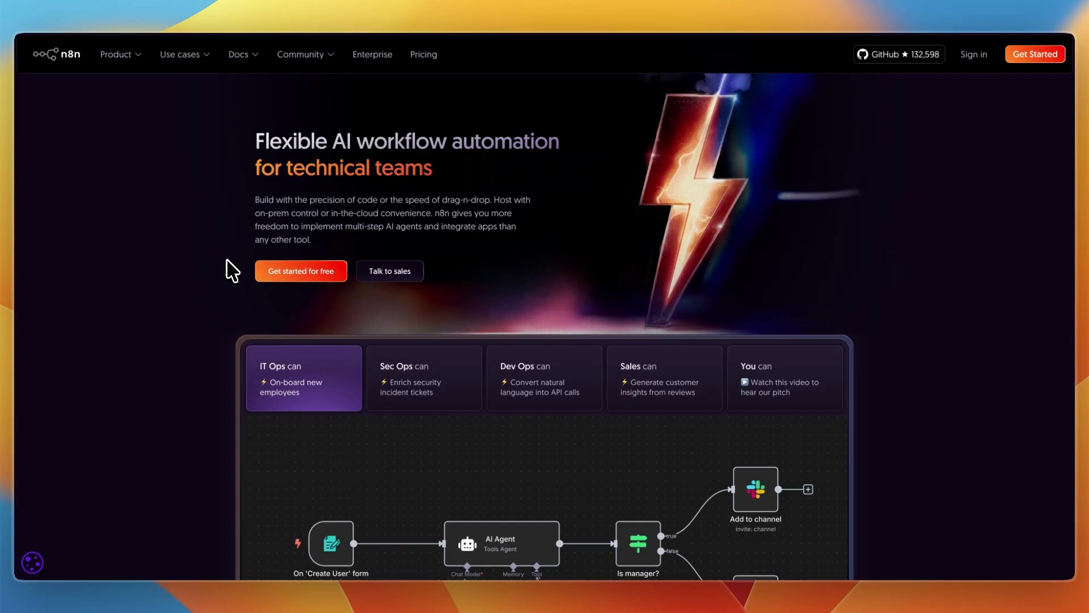
scroll(230, 268, "down", 2)
scroll(229, 268, "down", 2)
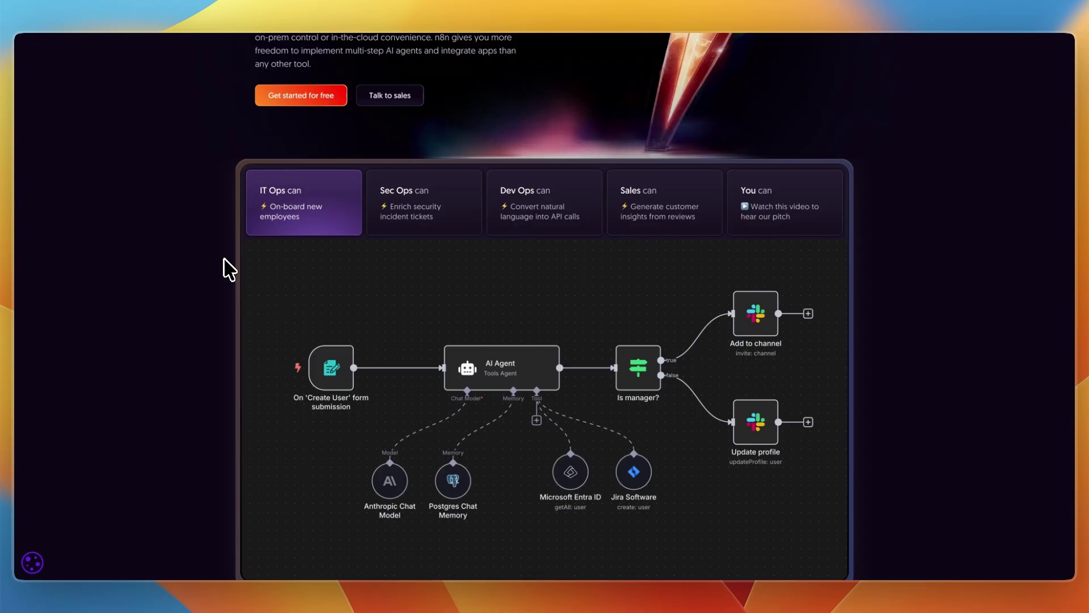
scroll(228, 269, "down", 2)
scroll(228, 269, "down", 3)
scroll(228, 269, "down", 3)
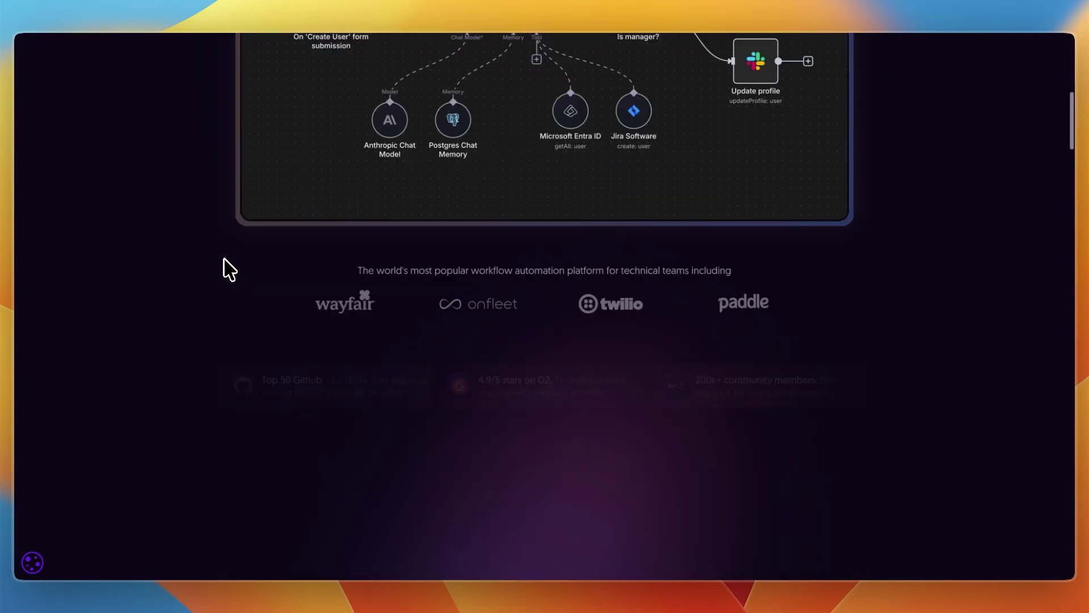
scroll(229, 269, "down", 2)
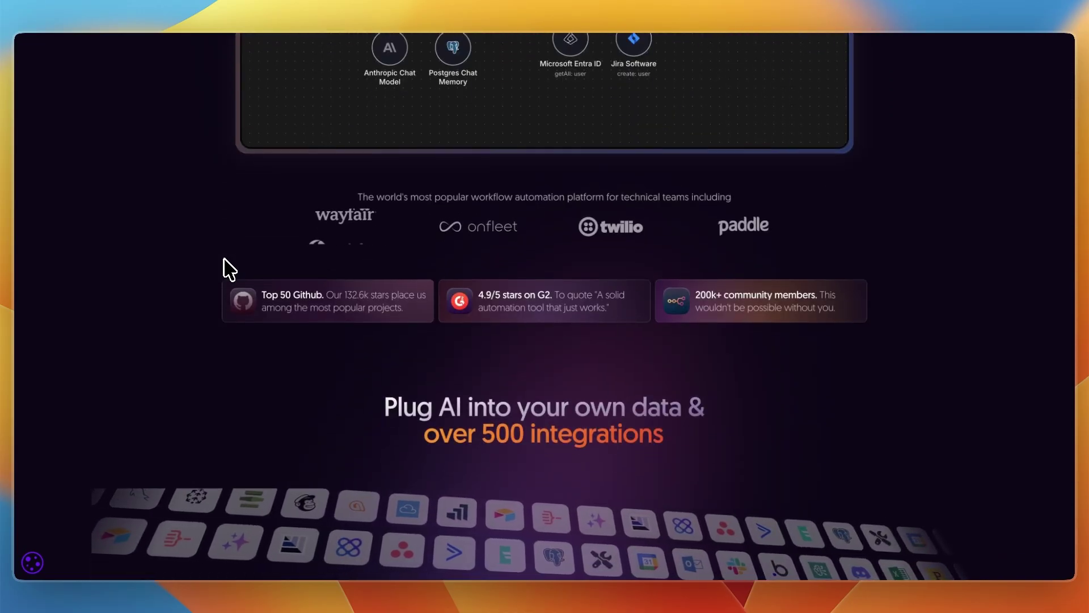
scroll(228, 268, "down", 1)
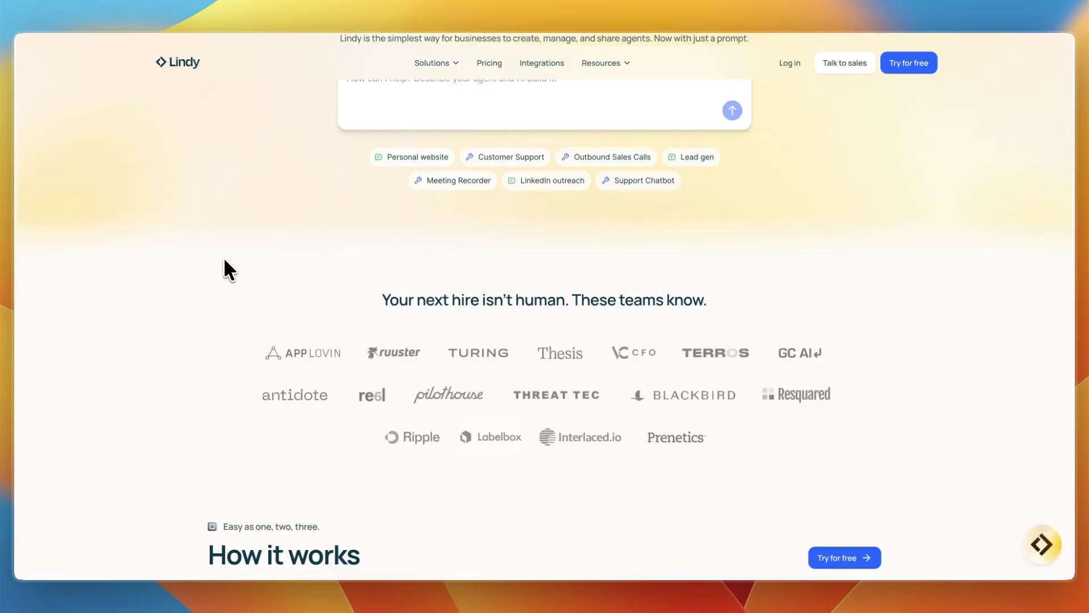
scroll(224, 257, "down", 5)
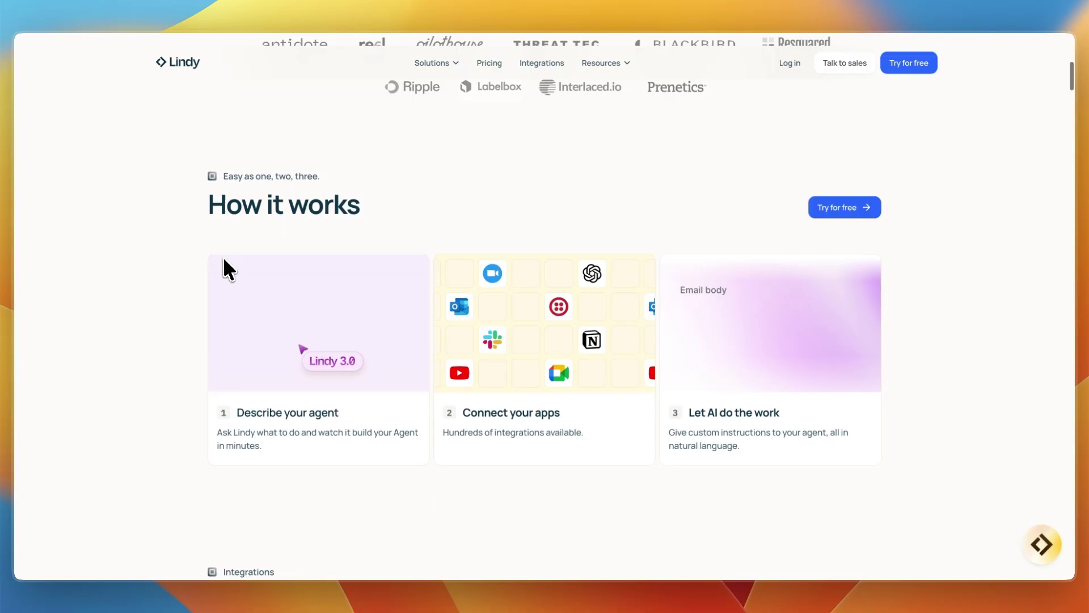
scroll(228, 269, "down", 1)
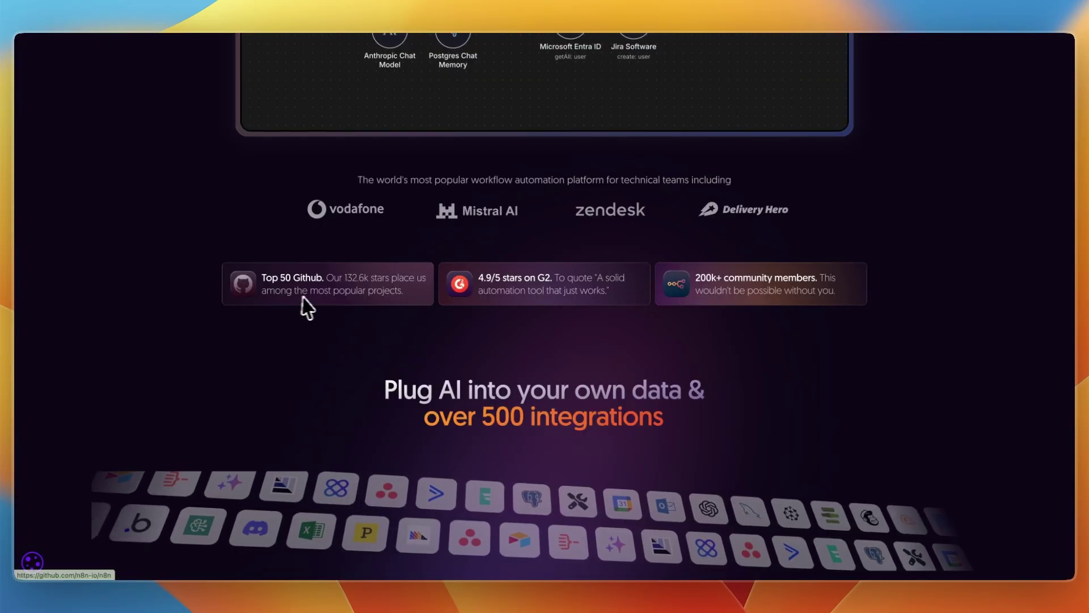
scroll(306, 298, "down", 5)
scroll(317, 303, "down", 3)
scroll(317, 303, "down", 2)
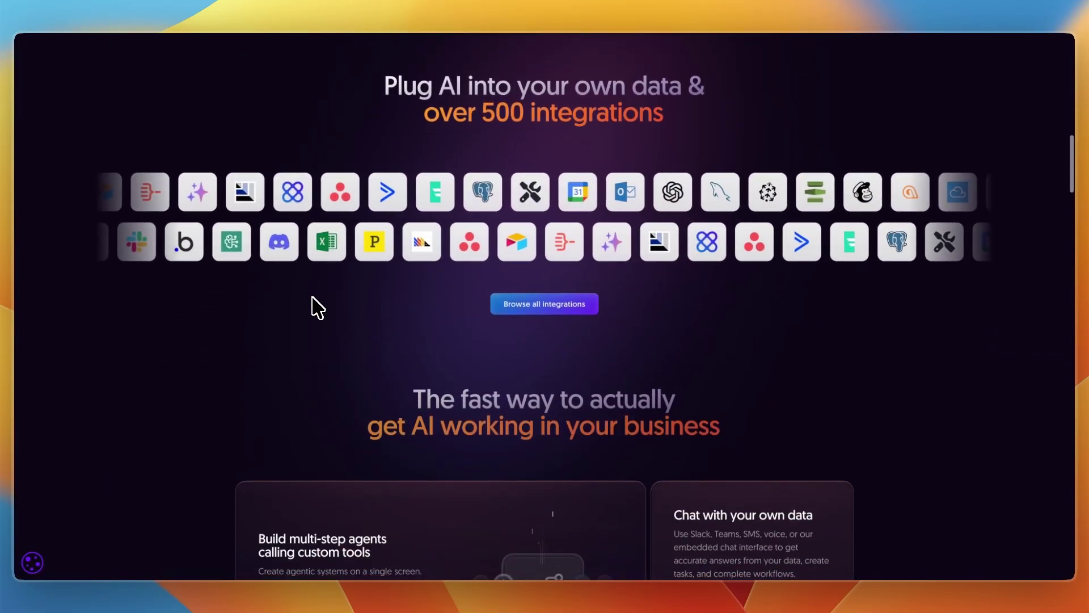
scroll(311, 306, "down", 2)
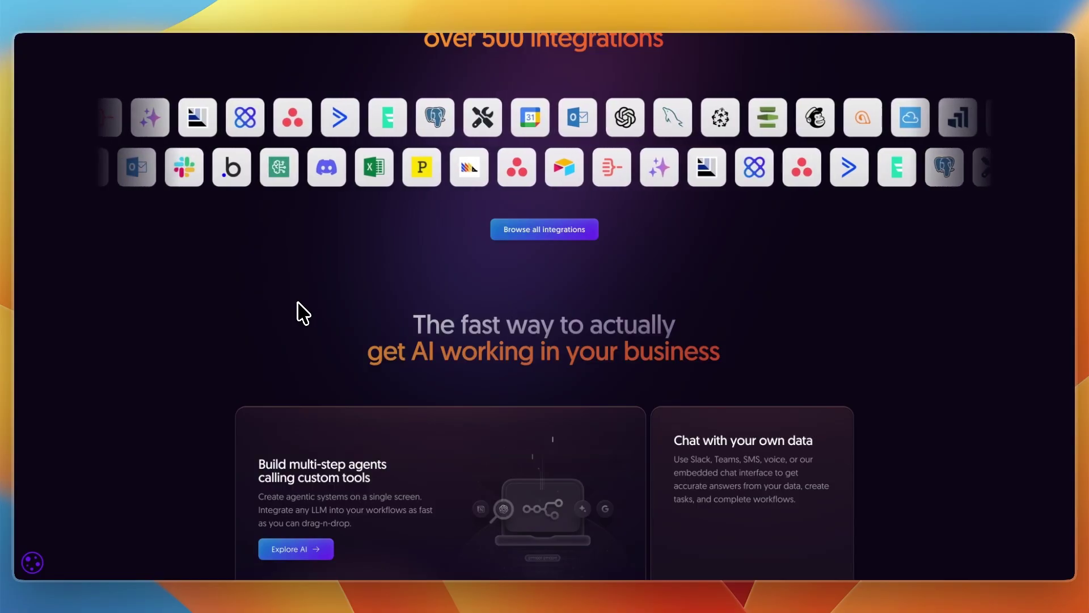
scroll(303, 311, "down", 2)
scroll(303, 312, "down", 1)
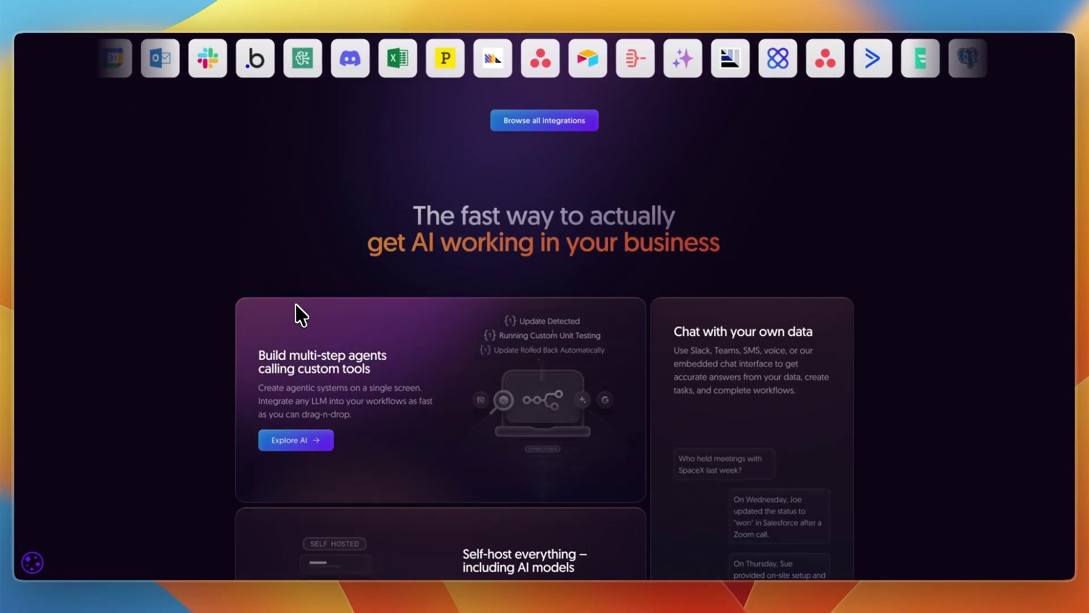
mouse_move(440, 495)
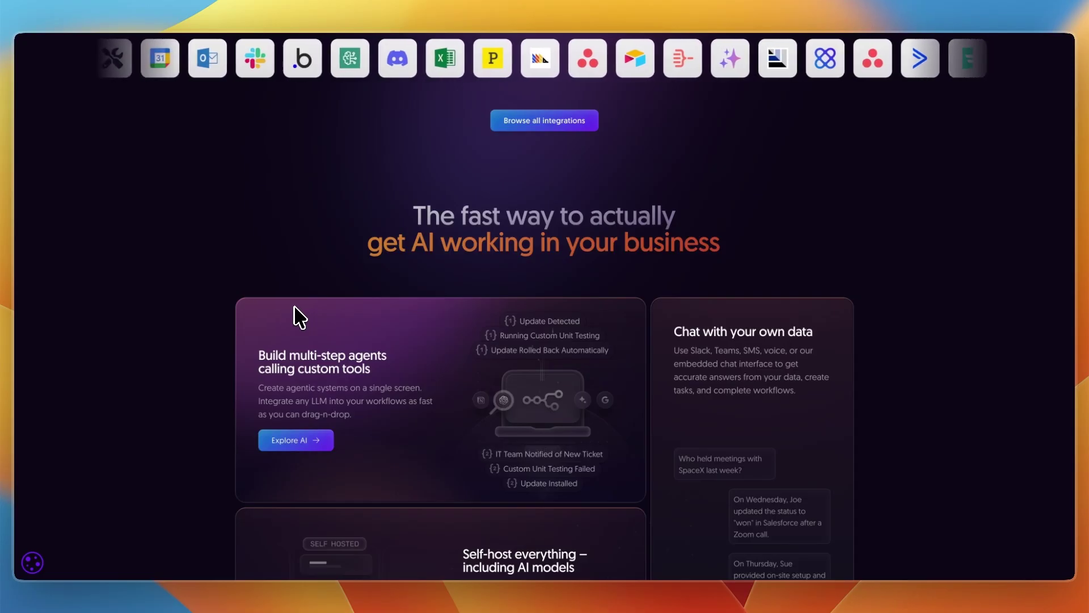
scroll(299, 317, "down", 3)
scroll(299, 317, "down", 3)
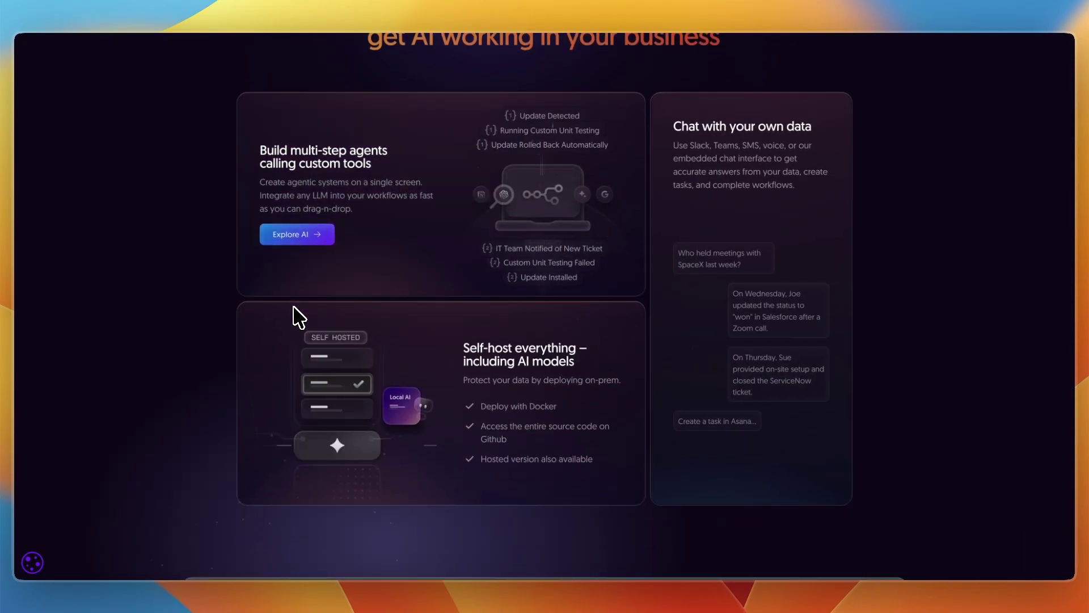
scroll(299, 317, "down", 2)
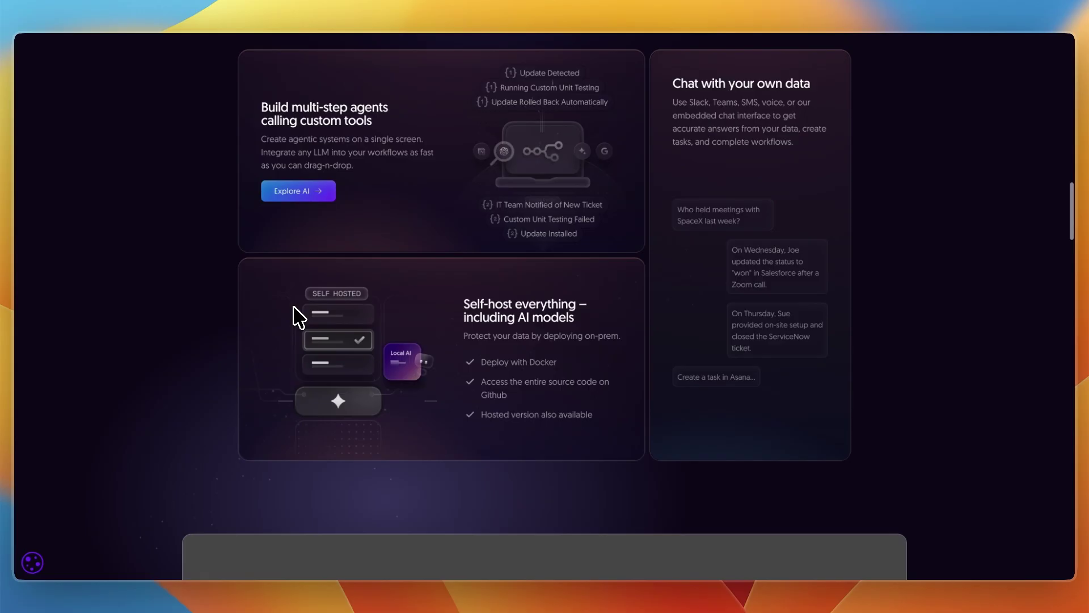
scroll(300, 317, "down", 2)
scroll(300, 317, "down", 2)
scroll(299, 317, "down", 2)
scroll(293, 317, "down", 1)
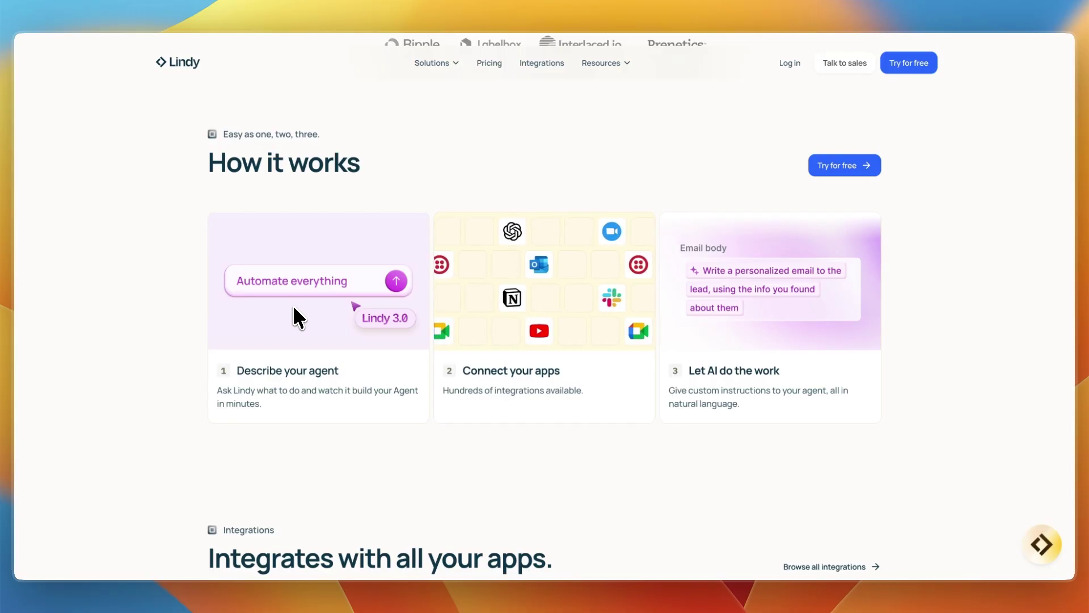
scroll(293, 304, "down", 3)
scroll(293, 305, "down", 3)
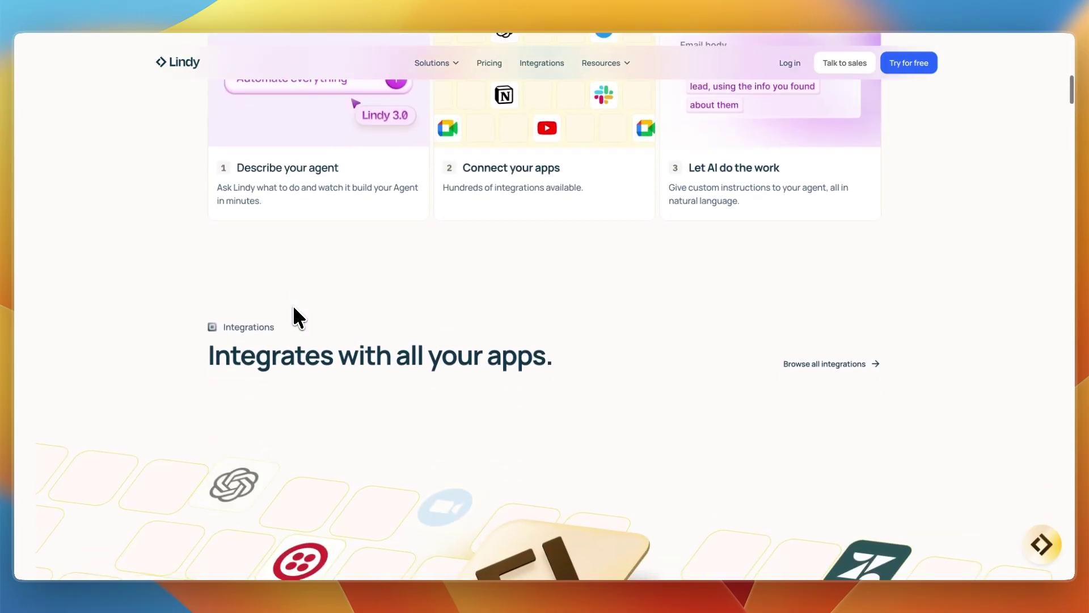
scroll(294, 305, "down", 1)
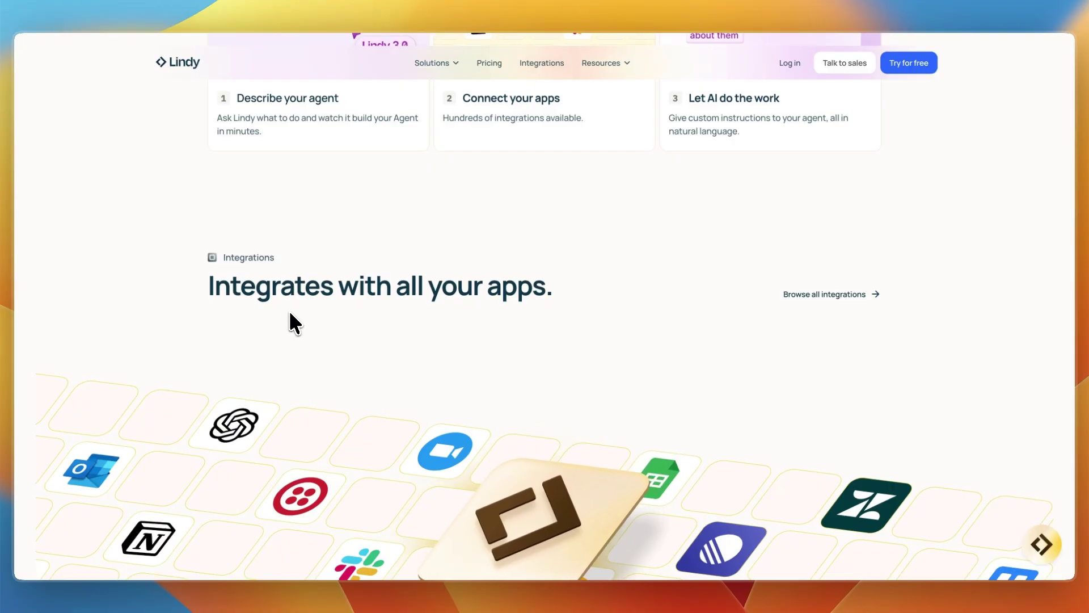
scroll(292, 322, "down", 2)
scroll(293, 322, "down", 2)
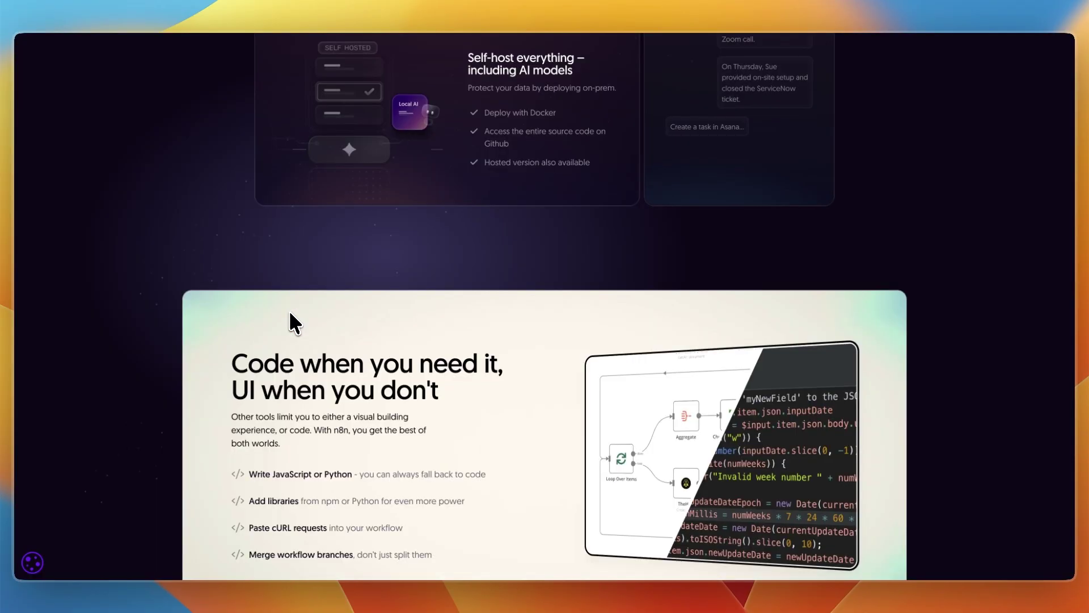
scroll(293, 321, "down", 2)
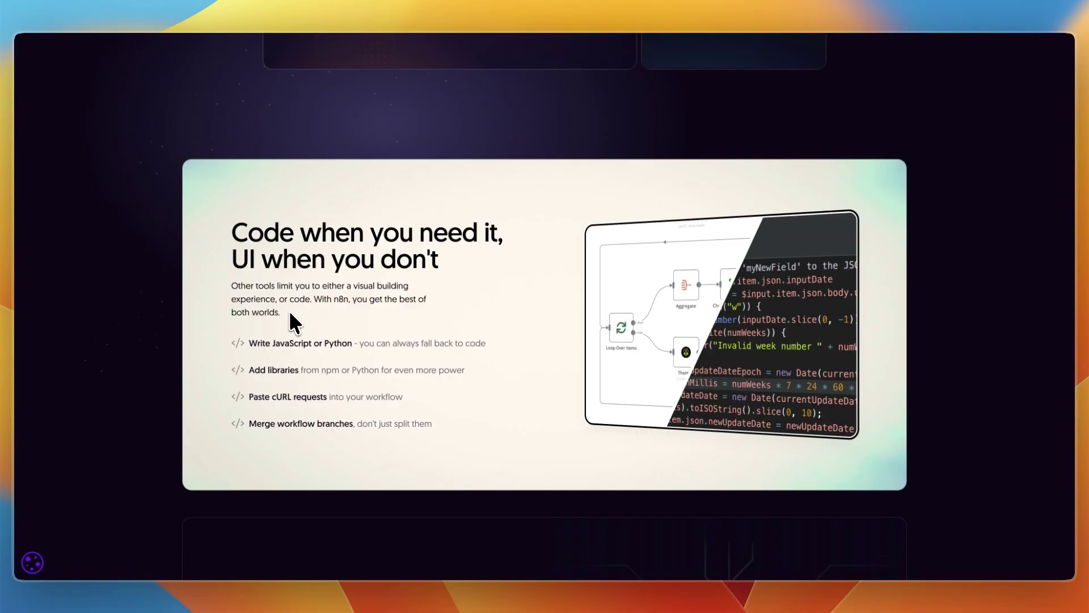
scroll(294, 321, "down", 2)
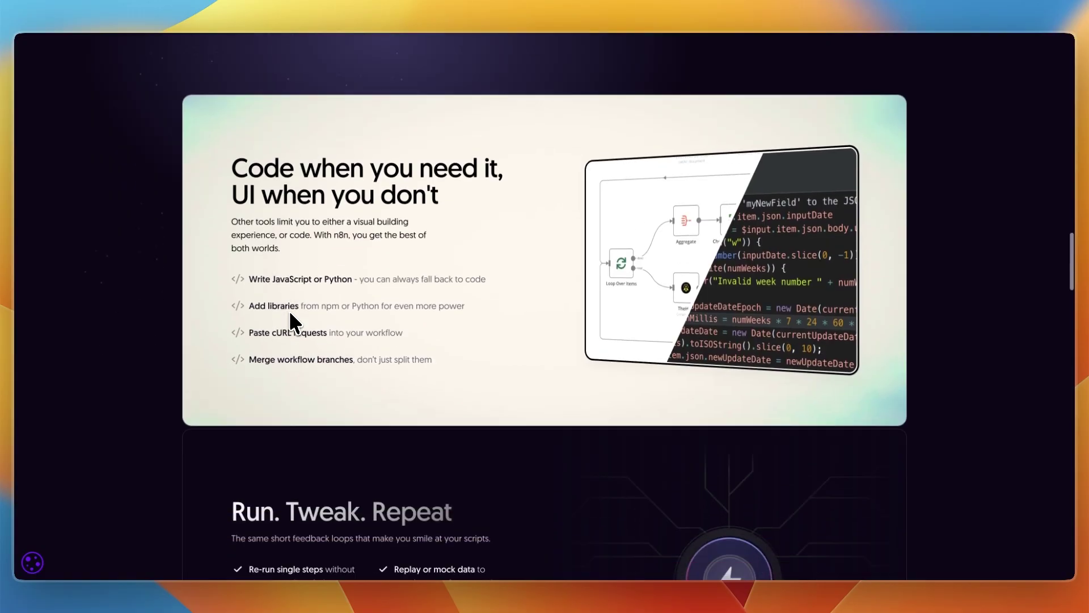
scroll(292, 322, "down", 2)
scroll(293, 322, "down", 2)
scroll(292, 322, "down", 2)
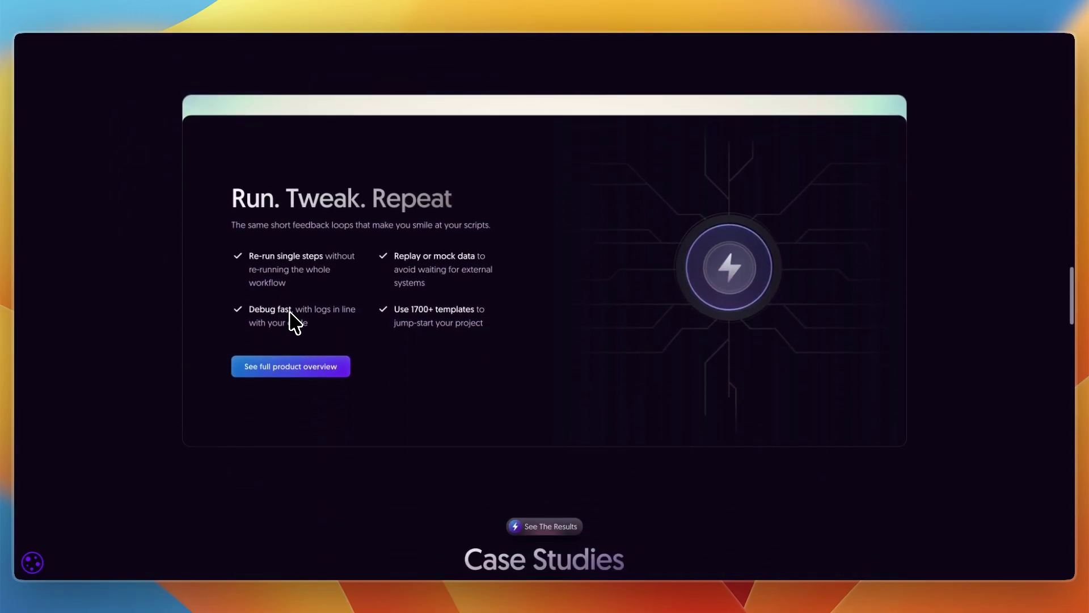
scroll(293, 321, "down", 2)
scroll(294, 322, "down", 1)
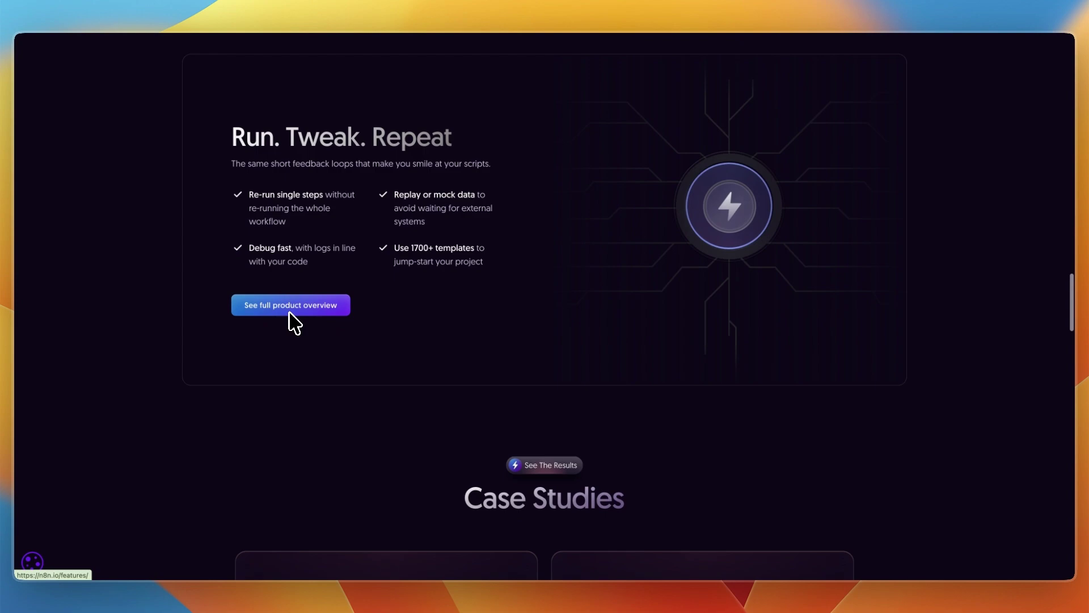
scroll(293, 322, "down", 2)
scroll(293, 322, "down", 1)
scroll(293, 322, "down", 2)
scroll(293, 322, "down", 2)
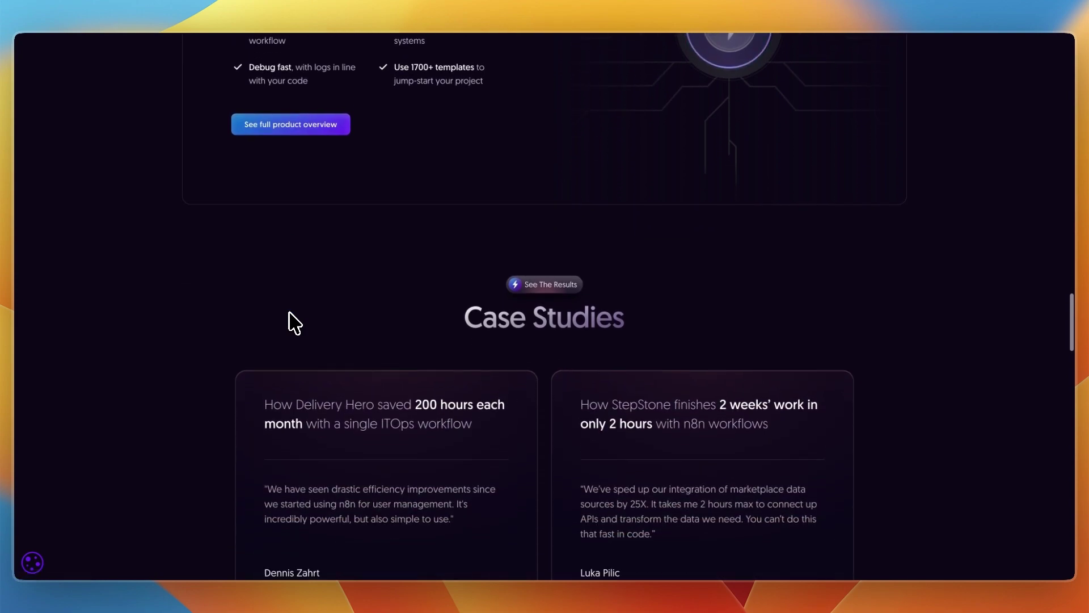
scroll(293, 321, "down", 1)
scroll(292, 322, "down", 1)
scroll(293, 321, "down", 1)
scroll(292, 322, "down", 1)
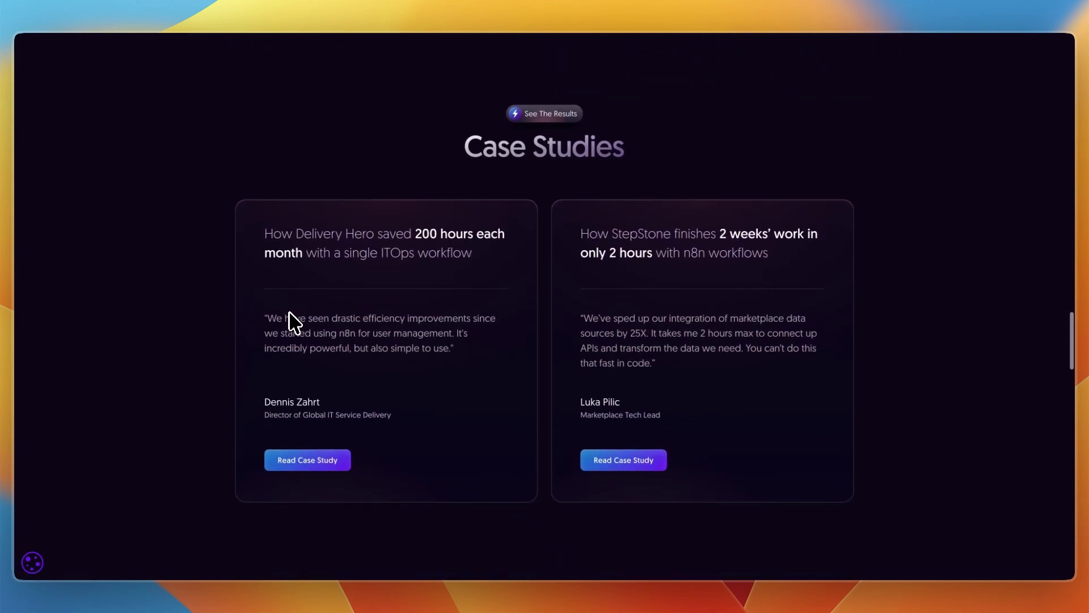
scroll(293, 322, "up", 5)
scroll(293, 307, "up", 8)
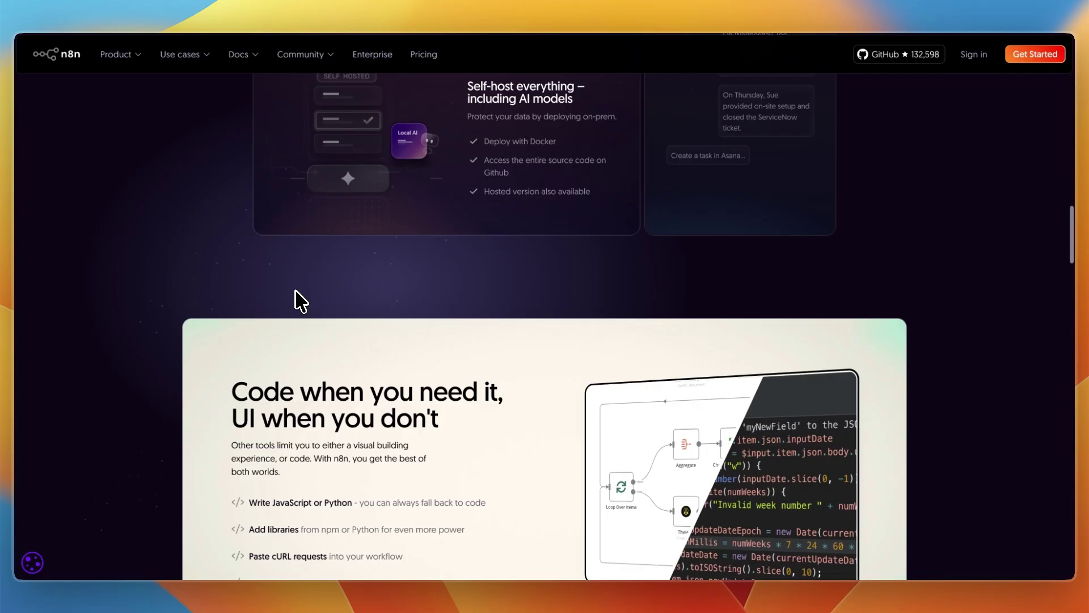
scroll(294, 303, "up", 8)
scroll(298, 301, "up", 5)
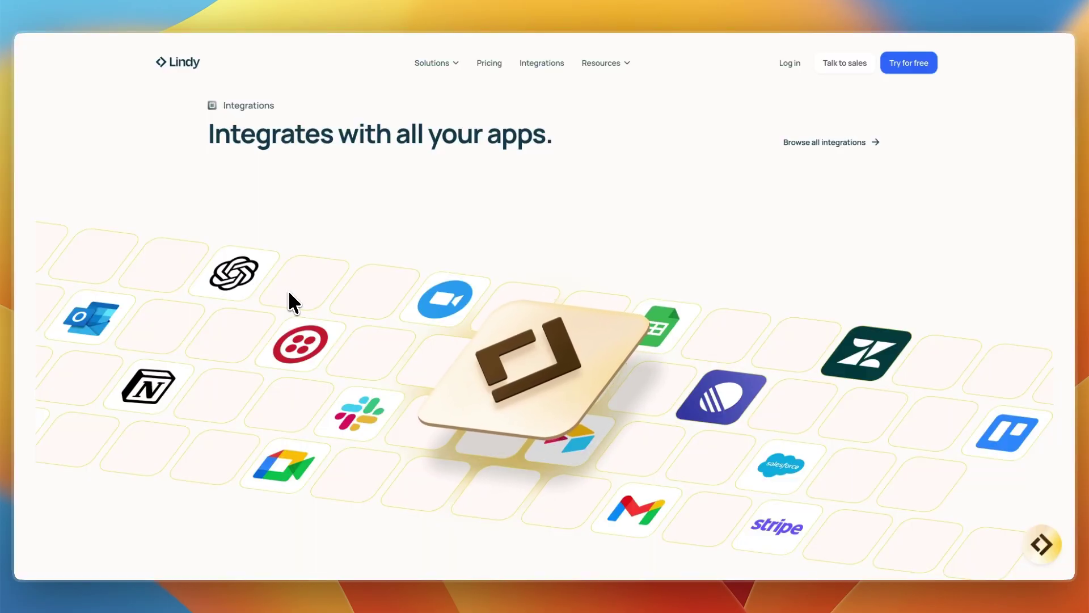
scroll(288, 289, "down", 2)
scroll(288, 289, "down", 6)
scroll(288, 290, "down", 3)
scroll(289, 290, "down", 1)
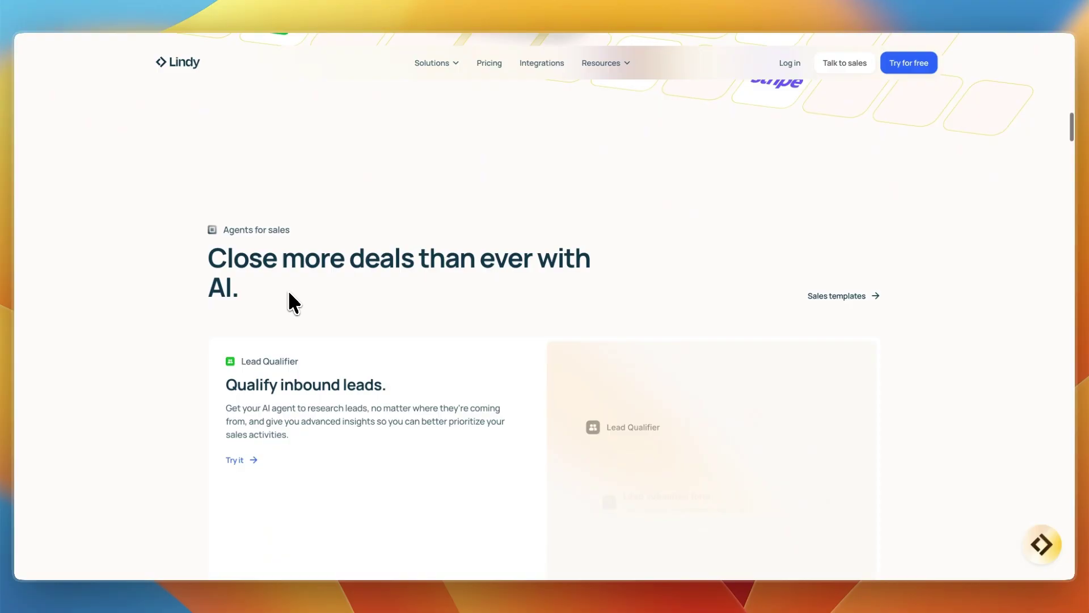
scroll(289, 290, "down", 1)
scroll(289, 290, "down", 5)
scroll(289, 291, "down", 1)
scroll(287, 290, "up", 8)
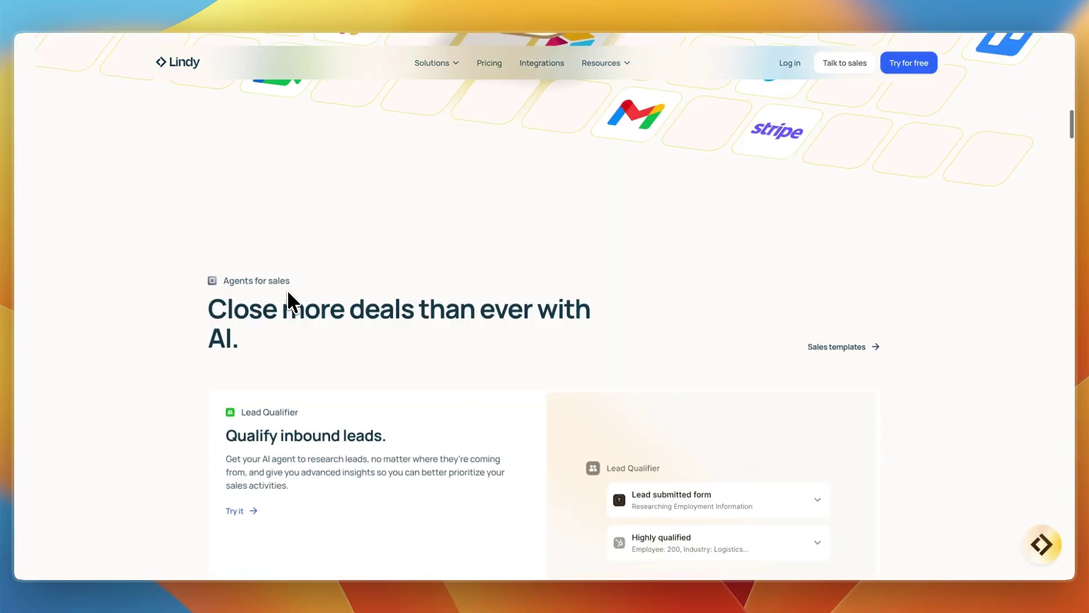
scroll(287, 290, "up", 8)
scroll(287, 287, "down", 1)
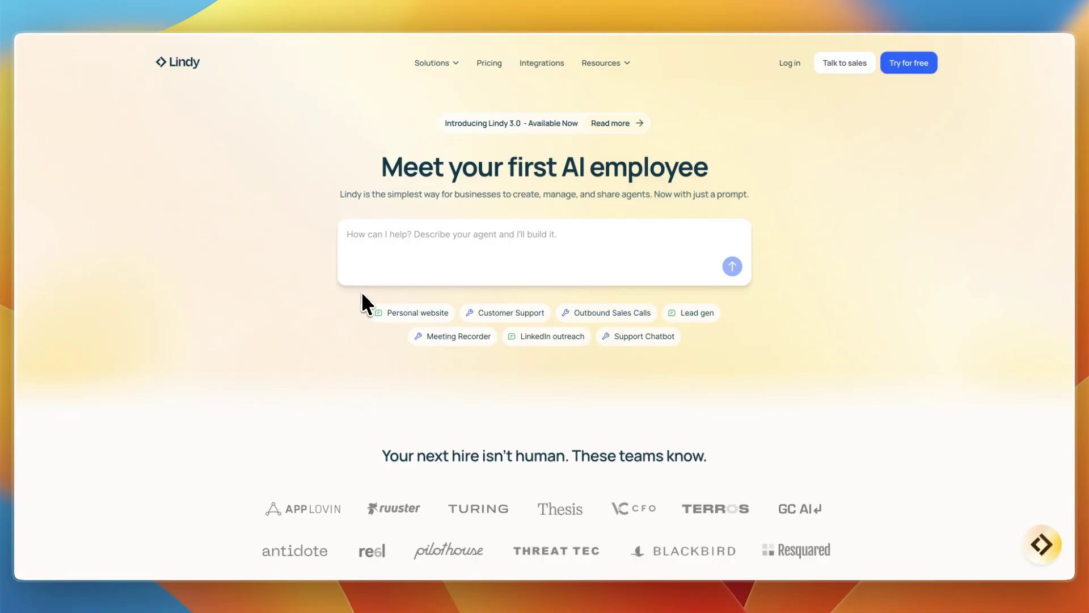
scroll(367, 298, "down", 1)
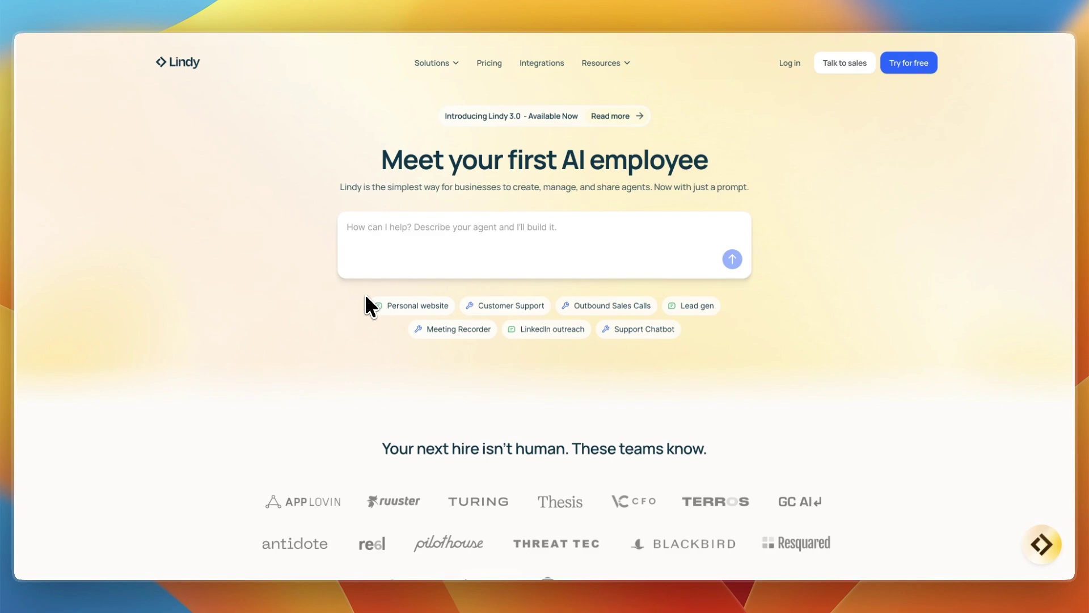